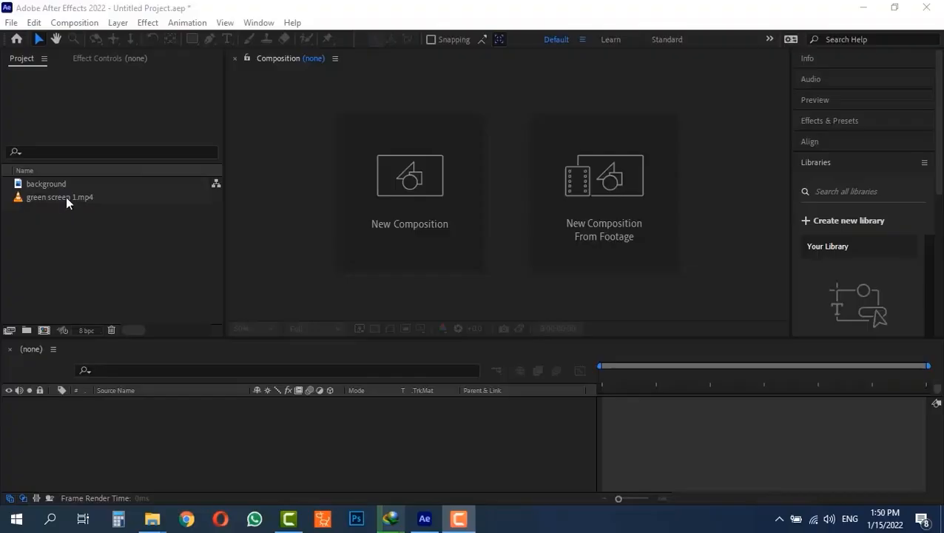
- Create a composition from green screen 1.mp4 and preview the helicopter footage around the three-second mark
{"action": "left_click_drag", "start_coordinate": [66, 197], "coordinate": [44, 329]}
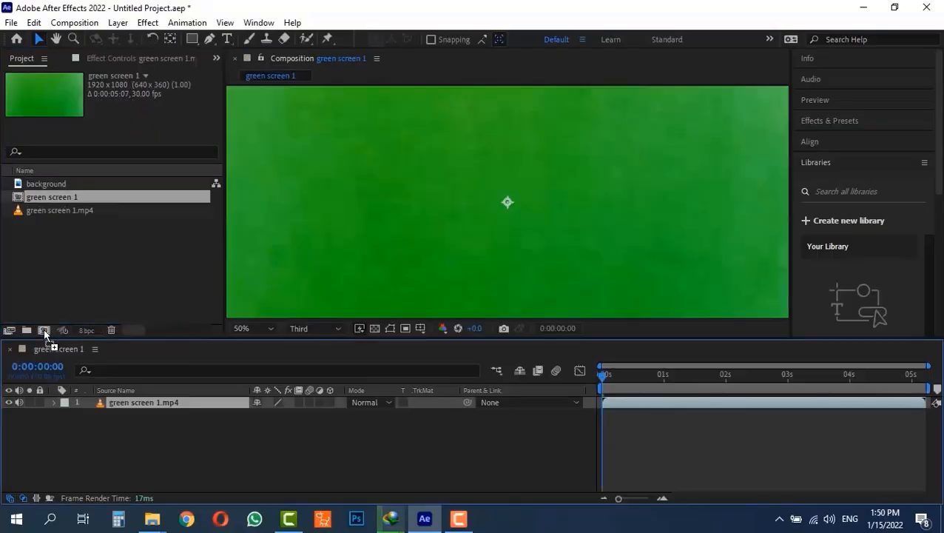
{"action": "left_click_drag", "start_coordinate": [615, 381], "coordinate": [795, 377]}
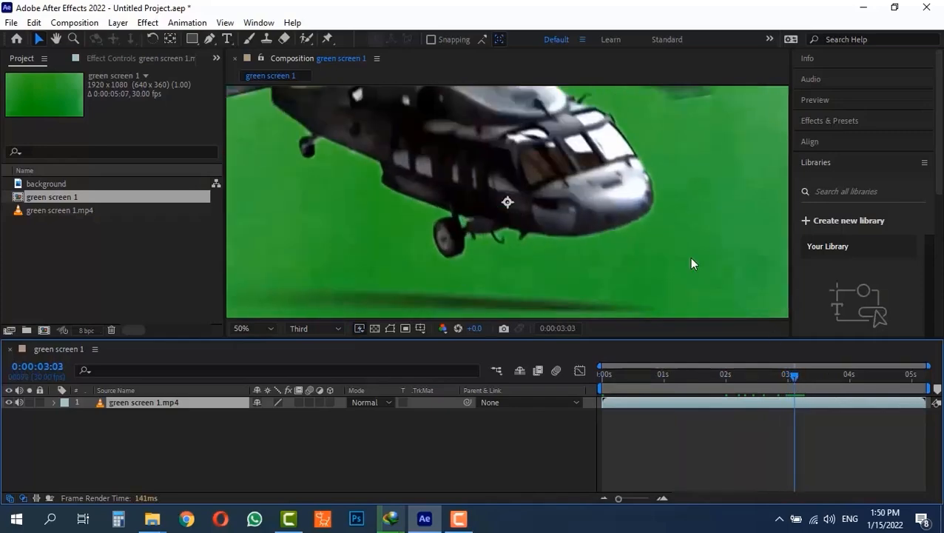
{"action": "scroll", "coordinate": [638, 215], "scroll_direction": "down", "scroll_amount": 2}
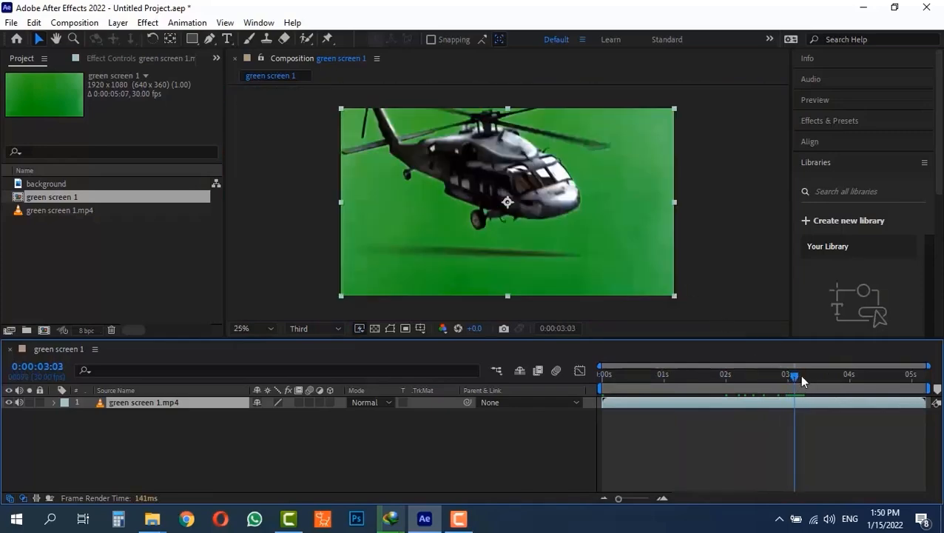
{"action": "mouse_move", "coordinate": [795, 376]}
{"action": "left_mouse_down"}
{"action": "mouse_move", "coordinate": [884, 378]}
{"action": "mouse_move", "coordinate": [766, 378]}
{"action": "mouse_move", "coordinate": [793, 376]}
{"action": "left_mouse_up"}
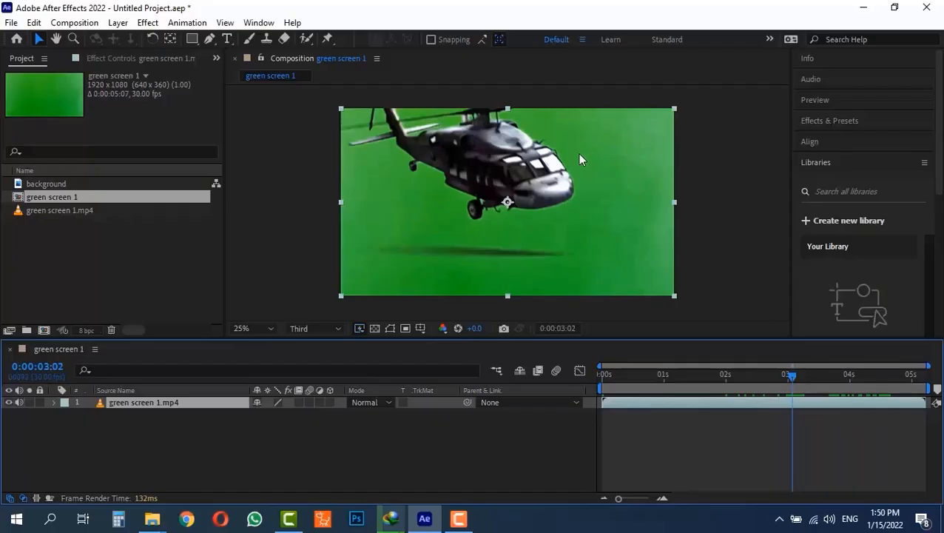
{"action": "left_click", "coordinate": [694, 154]}
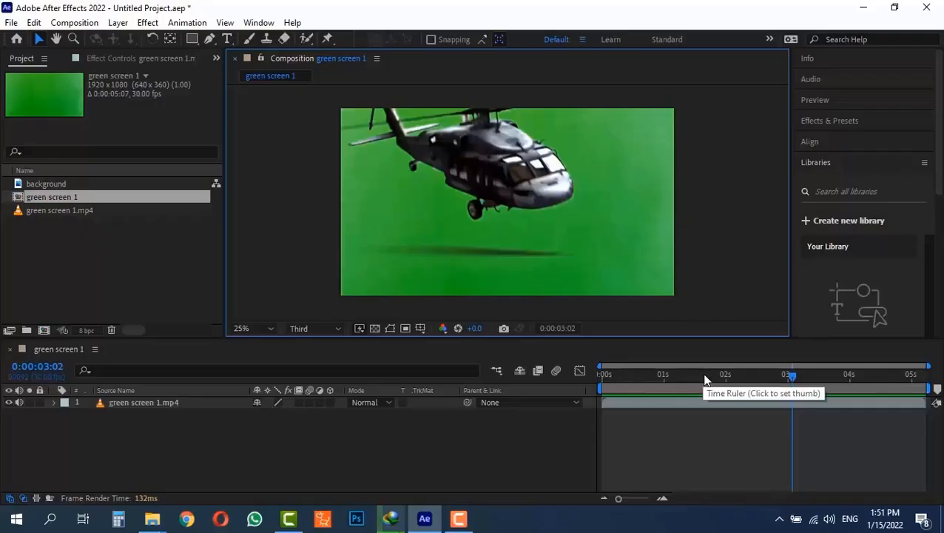
{"action": "left_click_drag", "start_coordinate": [705, 380], "coordinate": [798, 374]}
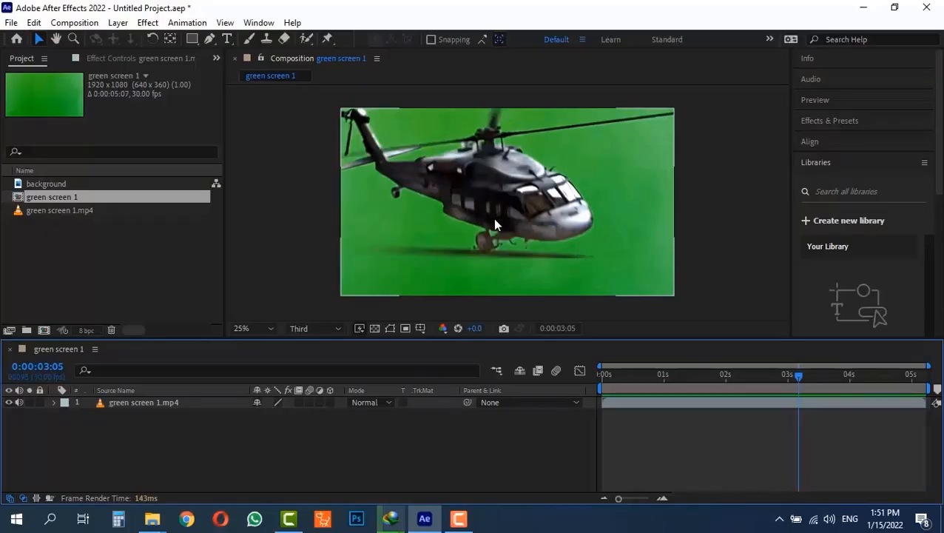
- Try the Linear Color Key effect on the green screen layer with the backdrop green as key colour, and remove it
{"action": "left_click", "coordinate": [161, 401]}
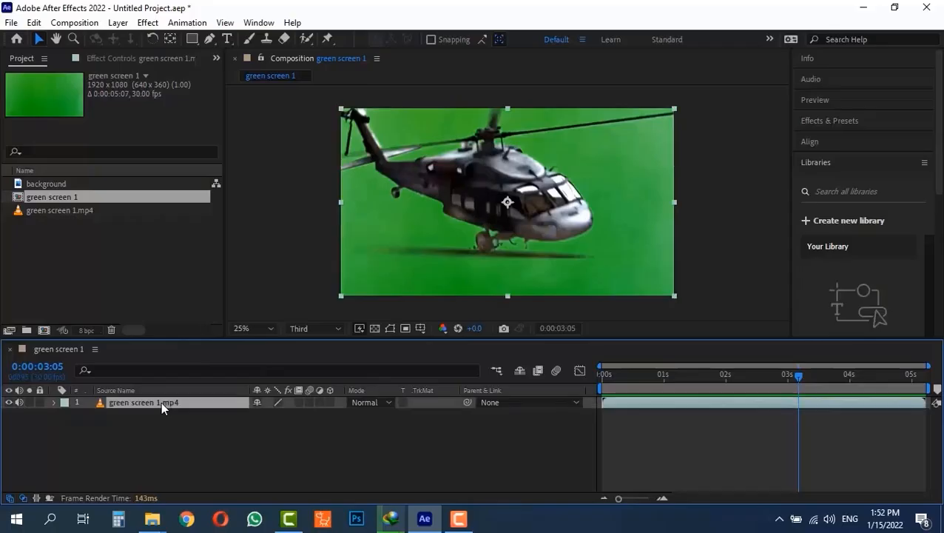
{"action": "left_click", "coordinate": [150, 24]}
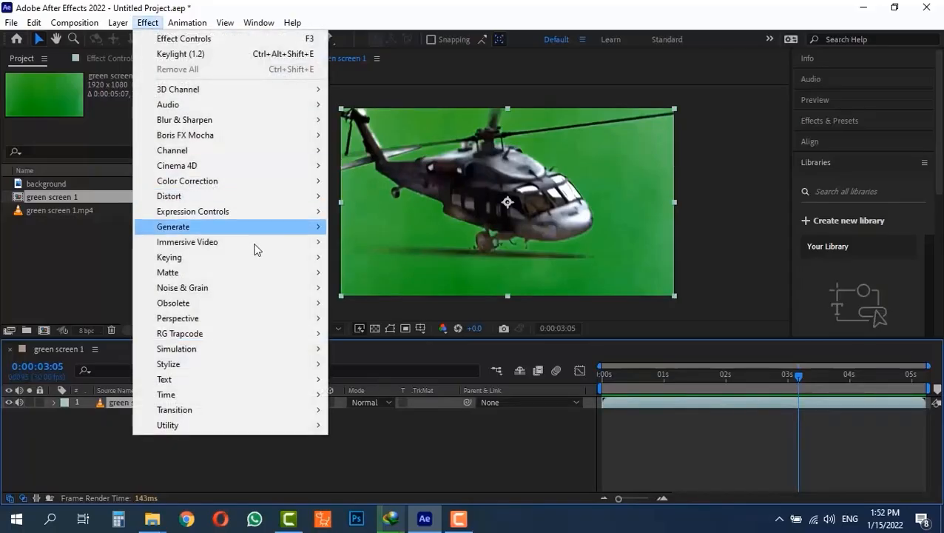
{"action": "mouse_move", "coordinate": [271, 259]}
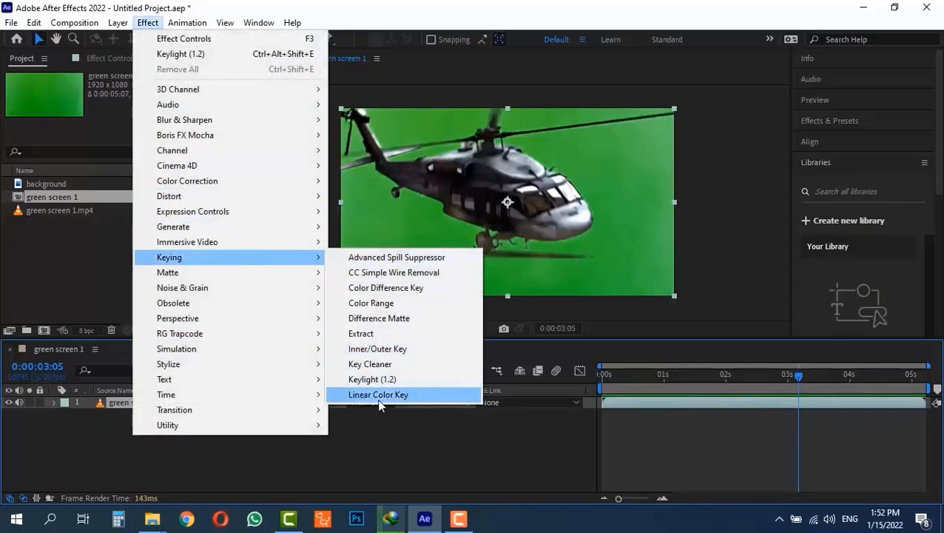
{"action": "left_click", "coordinate": [409, 396]}
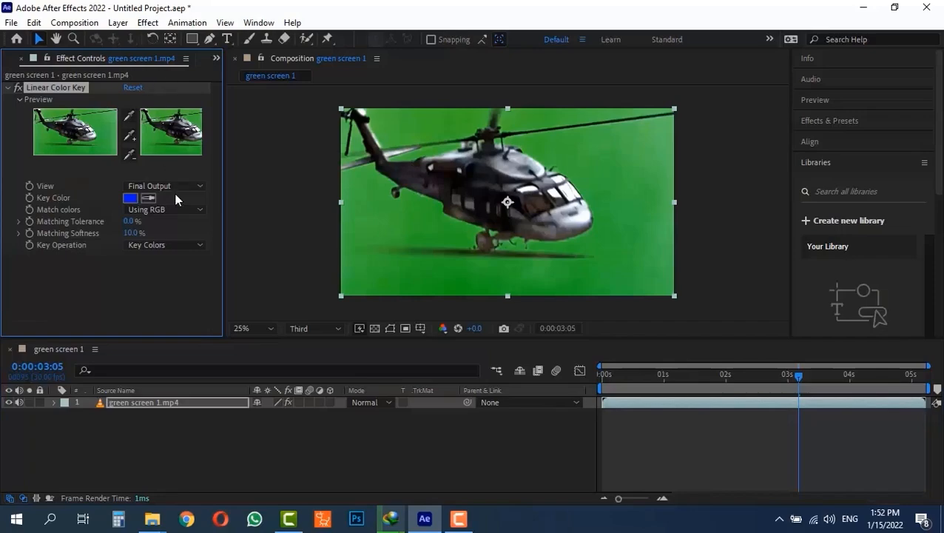
{"action": "left_click", "coordinate": [151, 199]}
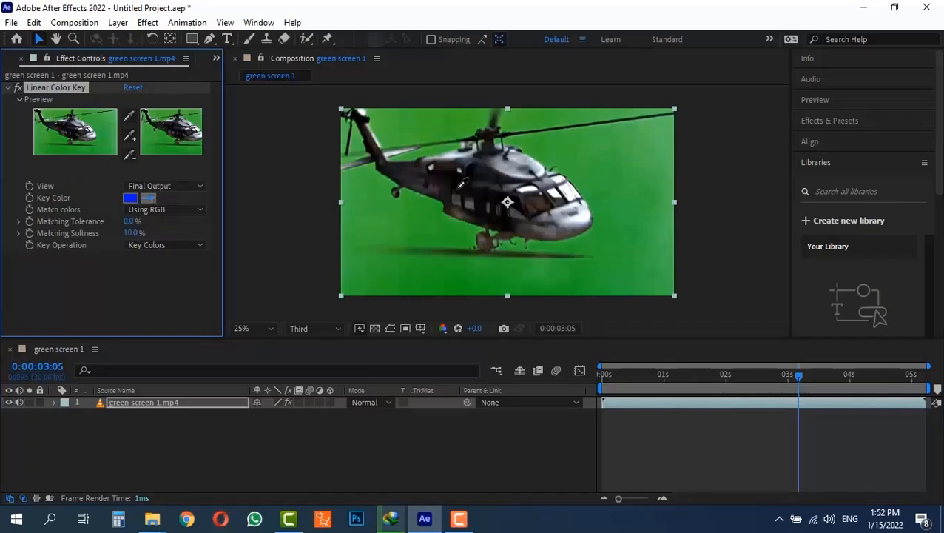
{"action": "left_click", "coordinate": [611, 177]}
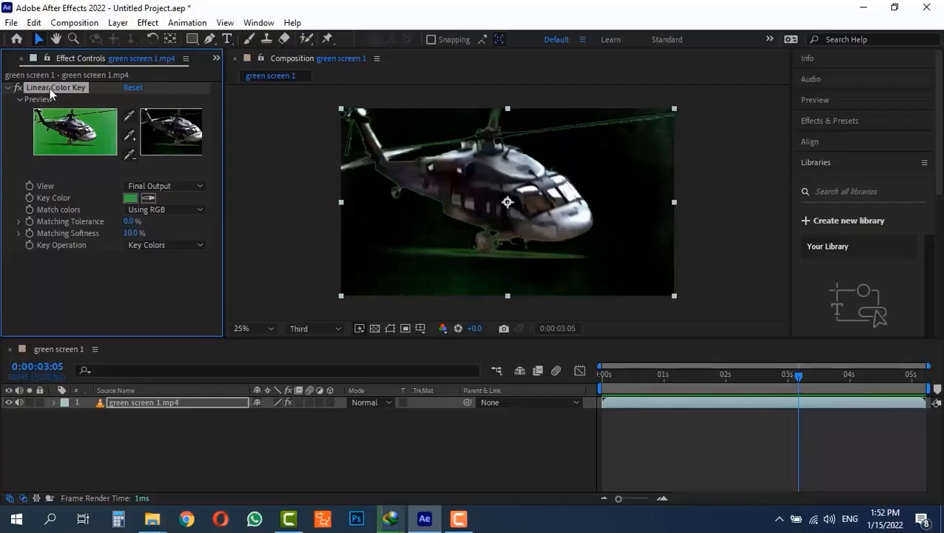
{"action": "key", "text": "Delete"}
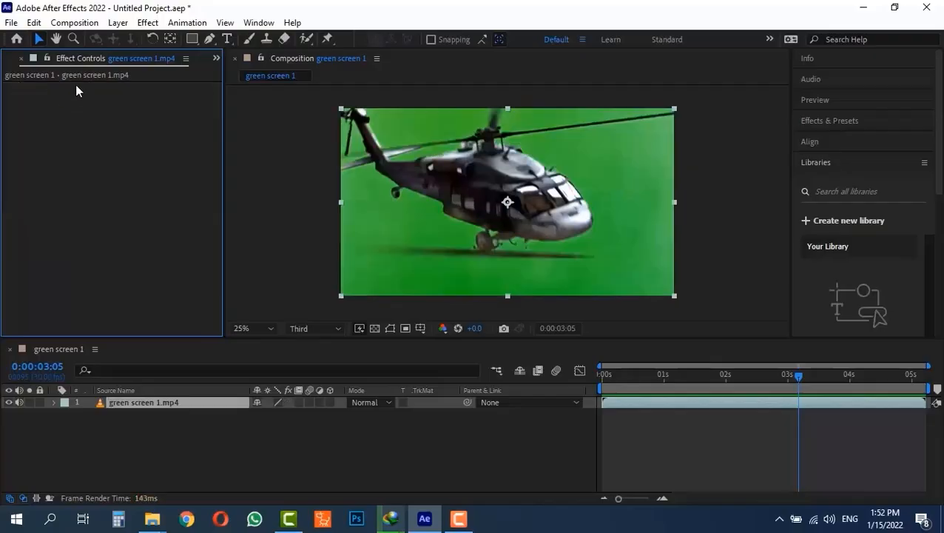
- Apply the Keylight (1.2) effect to the green screen layer and sample the backdrop green as its Screen Colour
{"action": "left_click", "coordinate": [147, 22]}
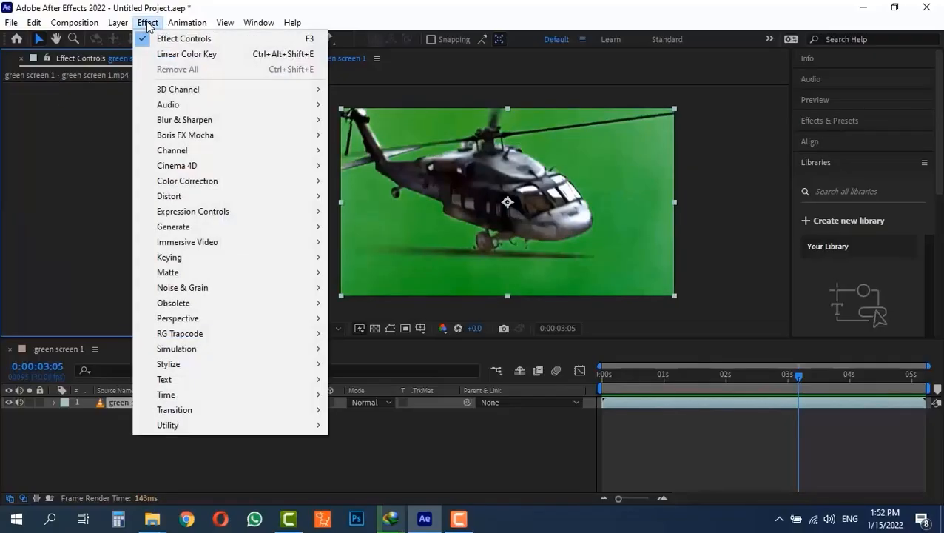
{"action": "mouse_move", "coordinate": [316, 257]}
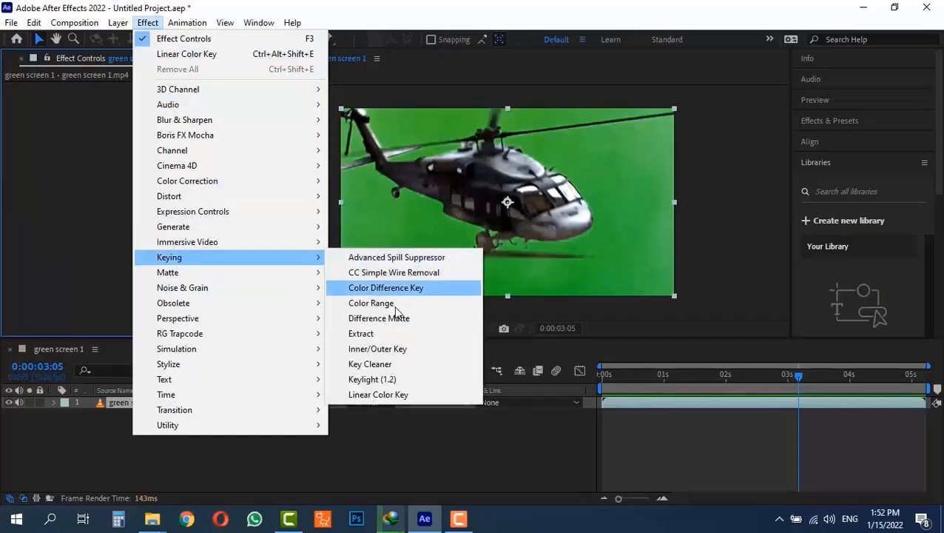
{"action": "left_click", "coordinate": [406, 380]}
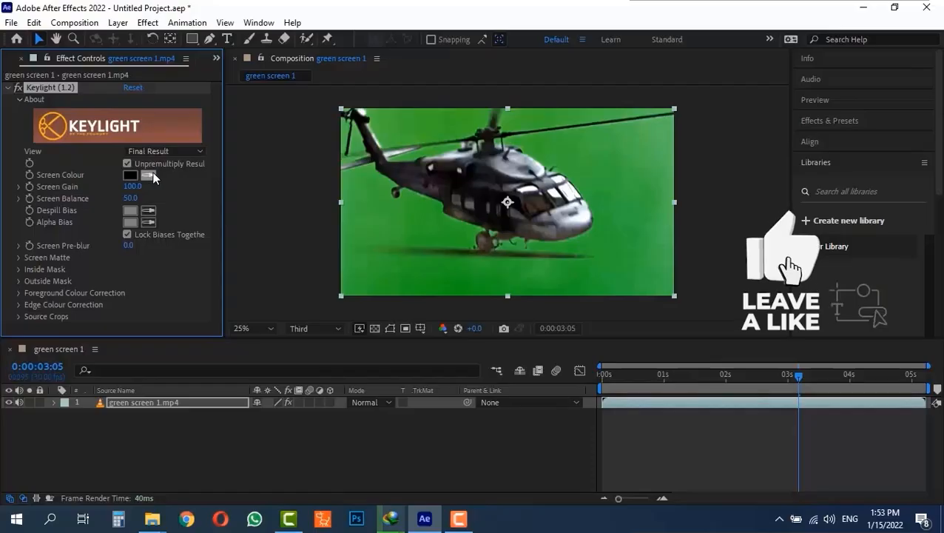
{"action": "left_click", "coordinate": [149, 176]}
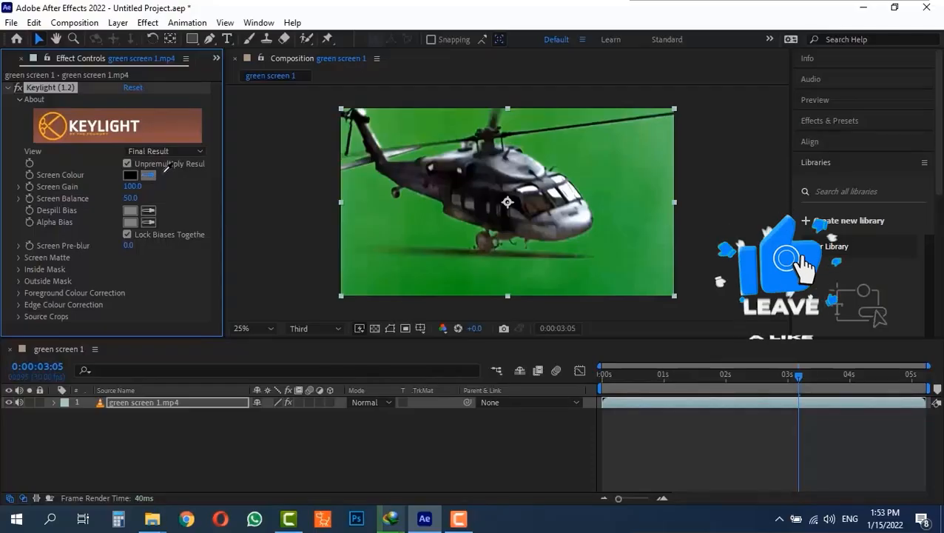
{"action": "left_click", "coordinate": [610, 144]}
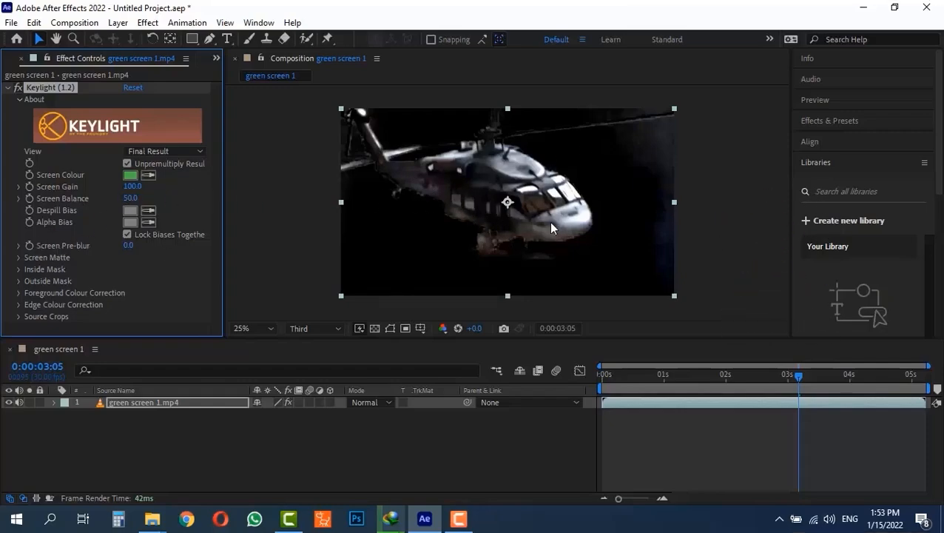
- Adjust Keylight's Screen Gain to 117, checking the key at several points of the clip
{"action": "left_click_drag", "start_coordinate": [763, 379], "coordinate": [715, 375]}
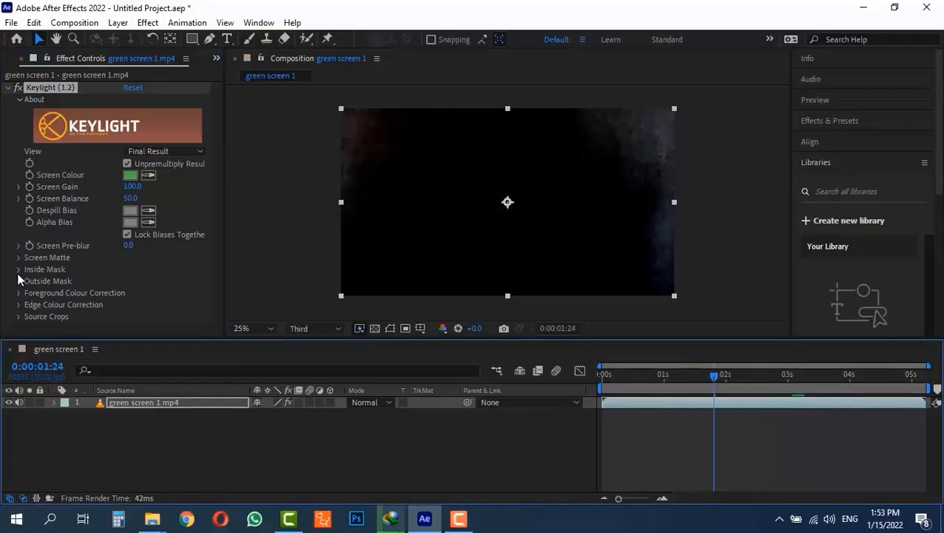
{"action": "left_click", "coordinate": [133, 186]}
{"action": "type", "text": "110"}
{"action": "key", "text": "Return"}
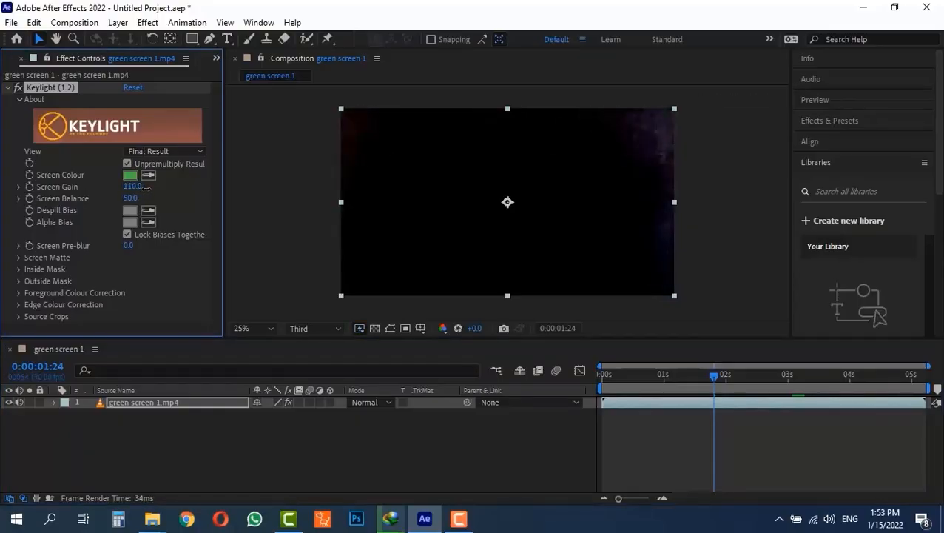
{"action": "left_click_drag", "start_coordinate": [146, 187], "coordinate": [154, 188]}
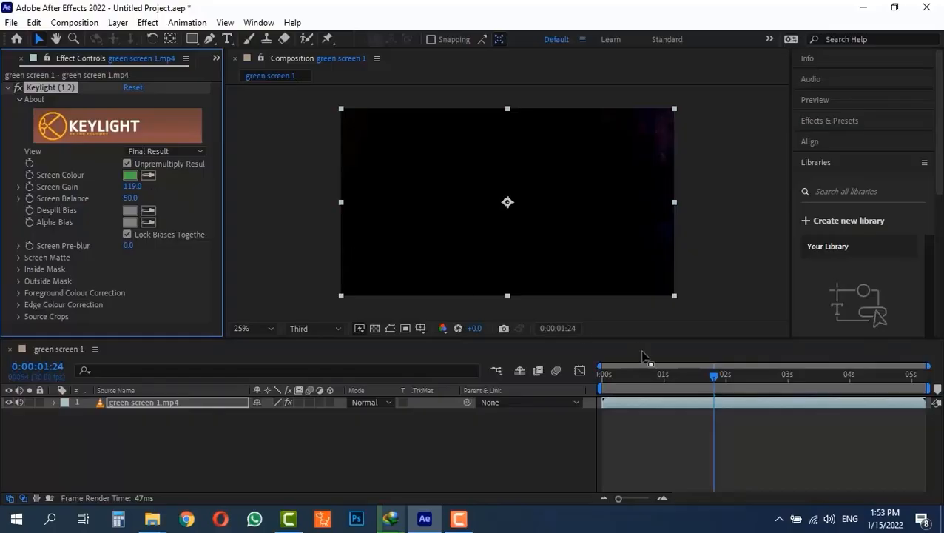
{"action": "left_click_drag", "start_coordinate": [717, 377], "coordinate": [803, 376]}
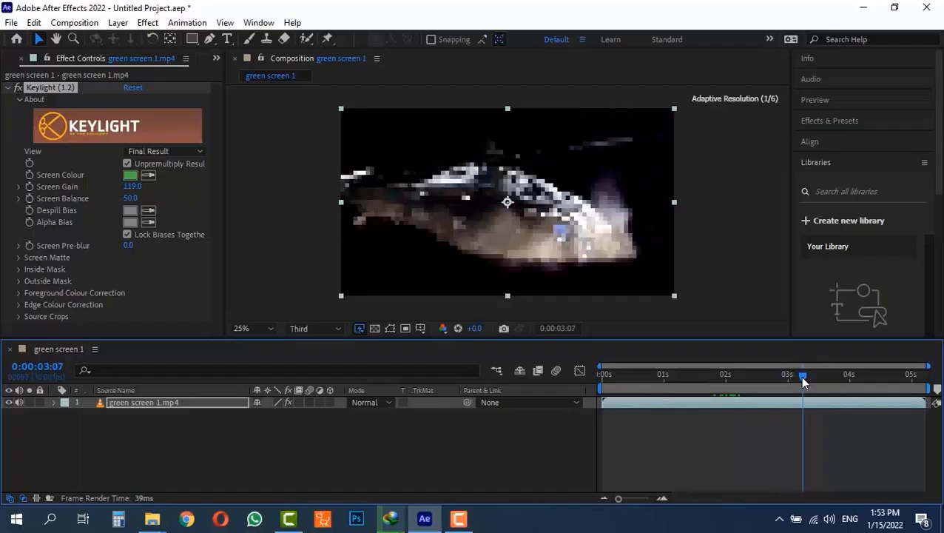
{"action": "left_click_drag", "start_coordinate": [133, 188], "coordinate": [120, 186]}
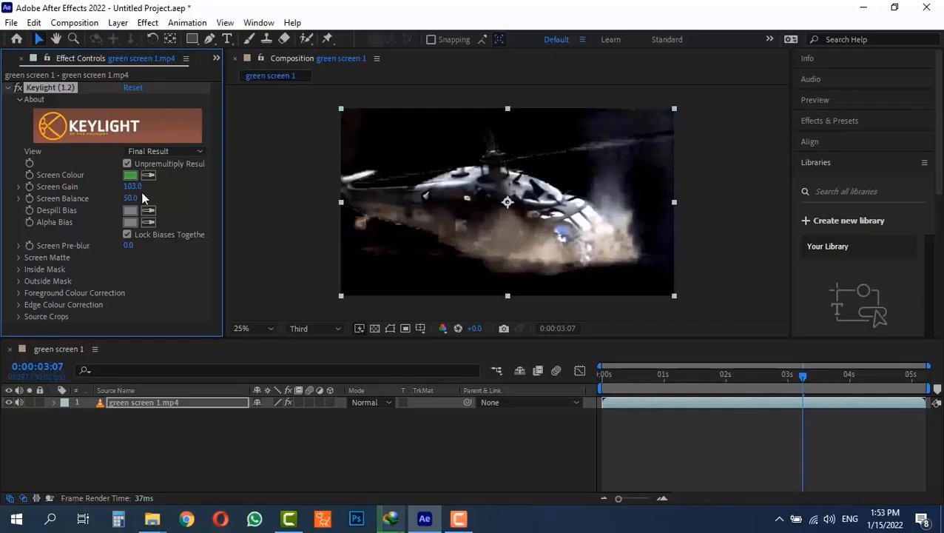
{"action": "left_click_drag", "start_coordinate": [126, 186], "coordinate": [139, 187]}
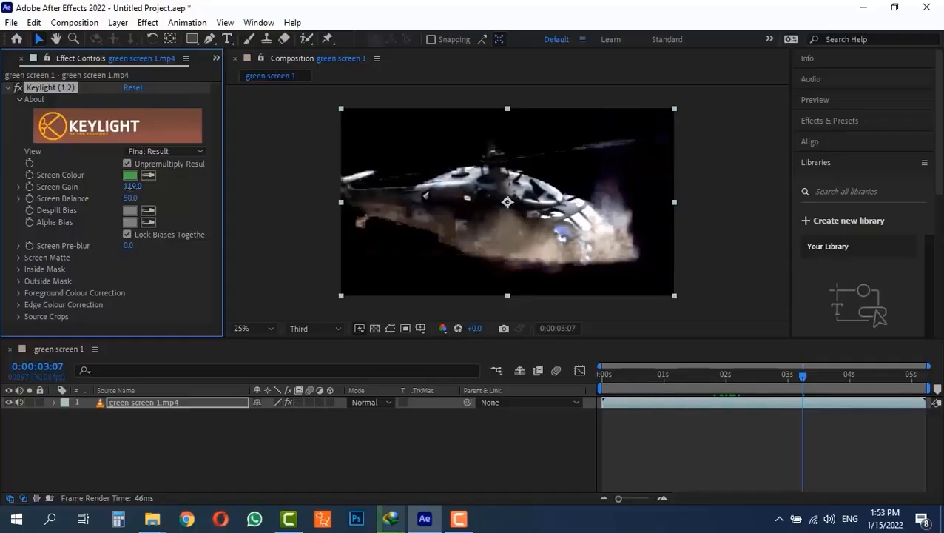
{"action": "left_click_drag", "start_coordinate": [130, 186], "coordinate": [134, 189]}
{"action": "mouse_move", "coordinate": [789, 373]}
{"action": "left_mouse_down"}
{"action": "mouse_move", "coordinate": [848, 377]}
{"action": "mouse_move", "coordinate": [805, 375]}
{"action": "left_mouse_up"}
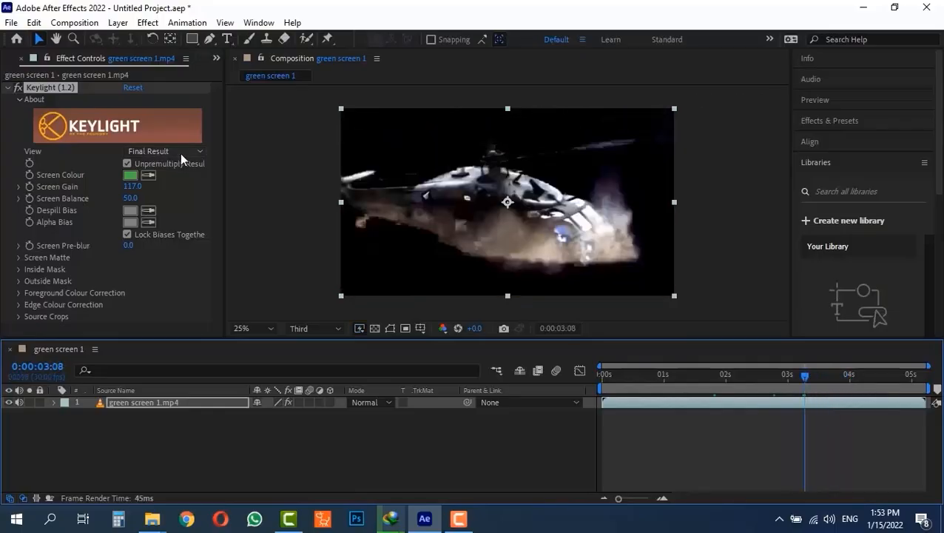
- Set Keylight's Screen Gain to 116 while viewing the Screen Matte, and check the clip back in Final Result view
{"action": "left_click", "coordinate": [179, 152]}
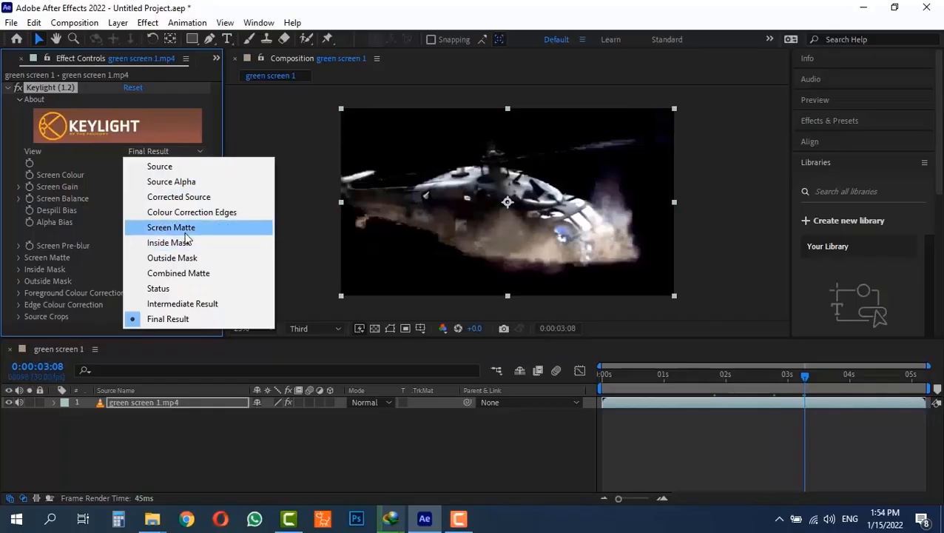
{"action": "left_click", "coordinate": [241, 229]}
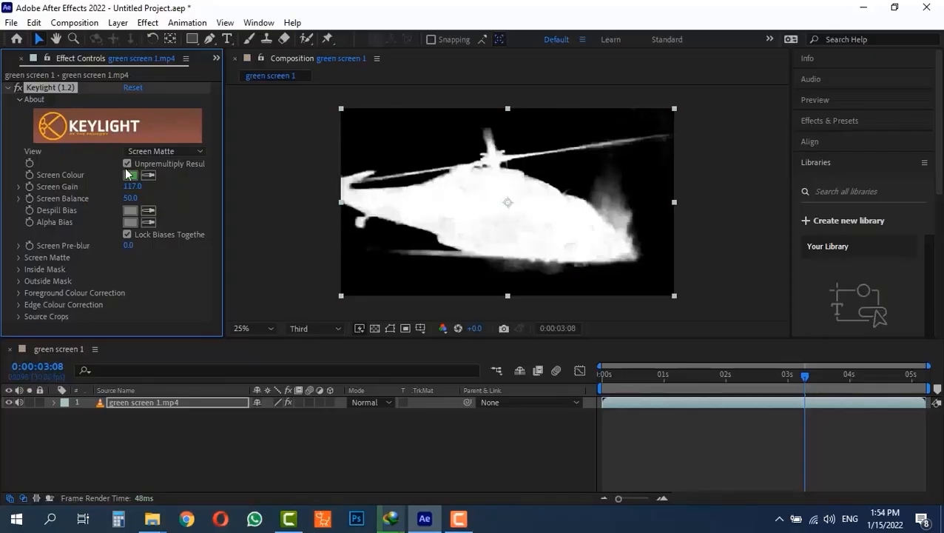
{"action": "mouse_move", "coordinate": [133, 189]}
{"action": "left_mouse_down"}
{"action": "mouse_move", "coordinate": [146, 189]}
{"action": "mouse_move", "coordinate": [129, 190]}
{"action": "left_mouse_up"}
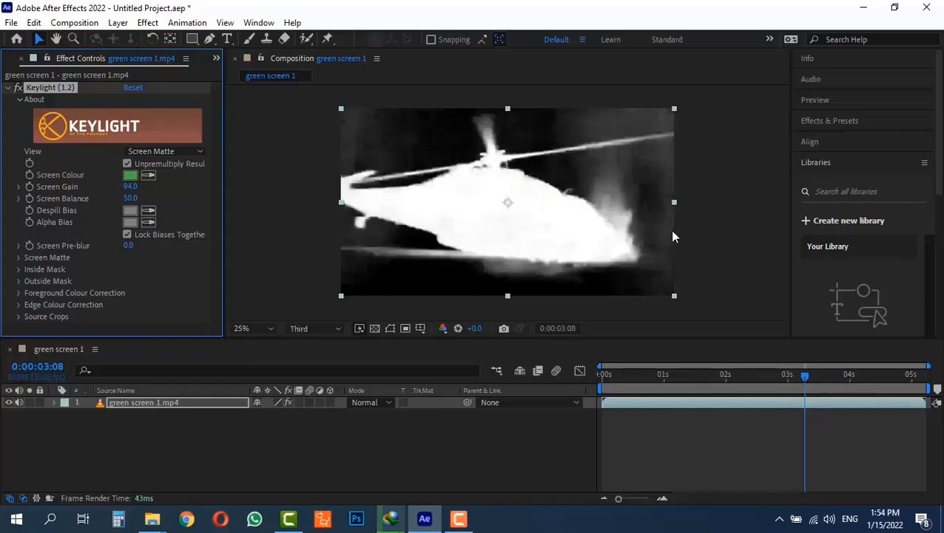
{"action": "left_click_drag", "start_coordinate": [130, 187], "coordinate": [137, 187]}
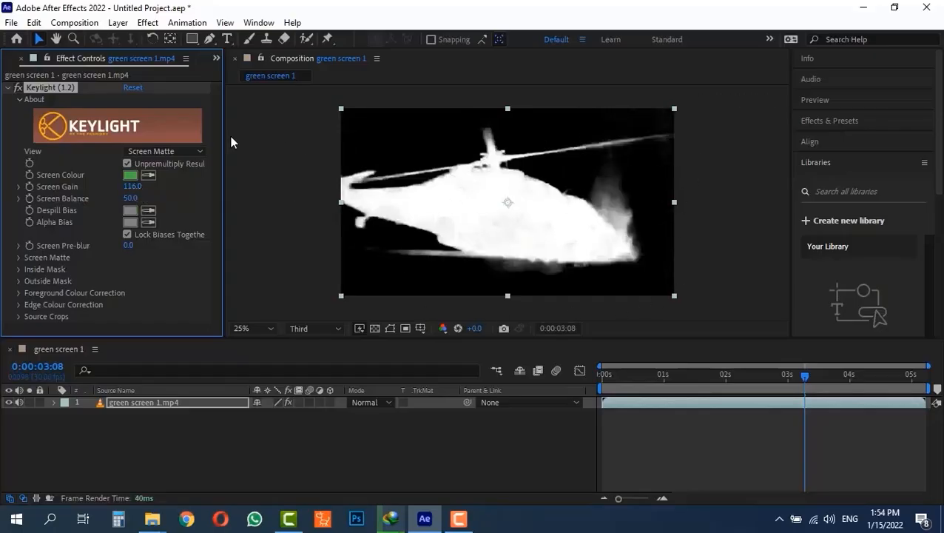
{"action": "left_click", "coordinate": [169, 151]}
{"action": "left_click", "coordinate": [169, 318]}
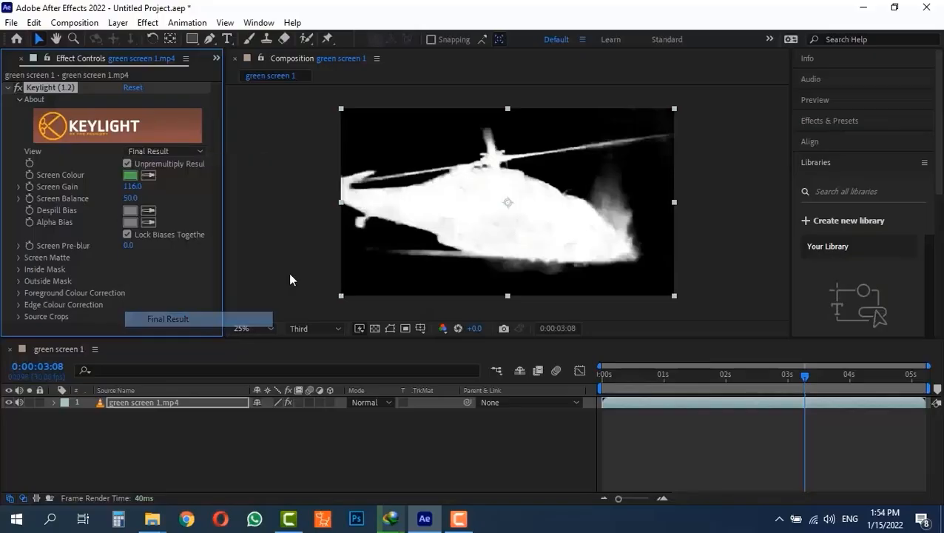
{"action": "left_click_drag", "start_coordinate": [781, 373], "coordinate": [813, 383]}
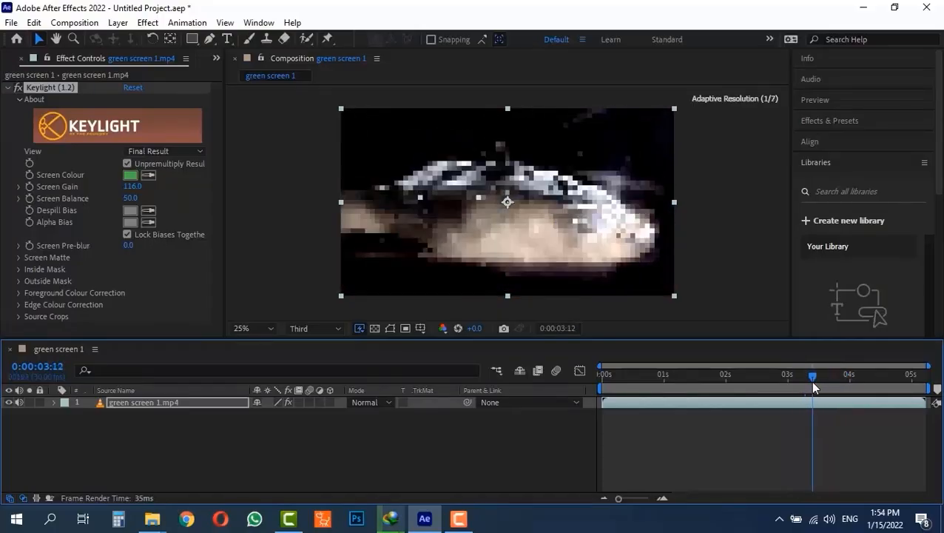
{"action": "left_click", "coordinate": [725, 202]}
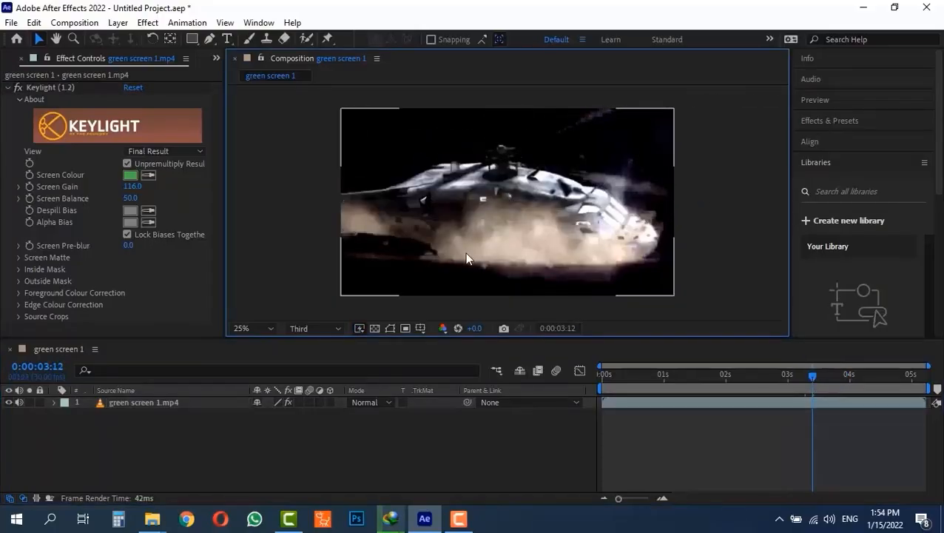
- Place the background image beneath the green screen layer in the composition and preview the composite over its length
{"action": "left_click", "coordinate": [748, 374]}
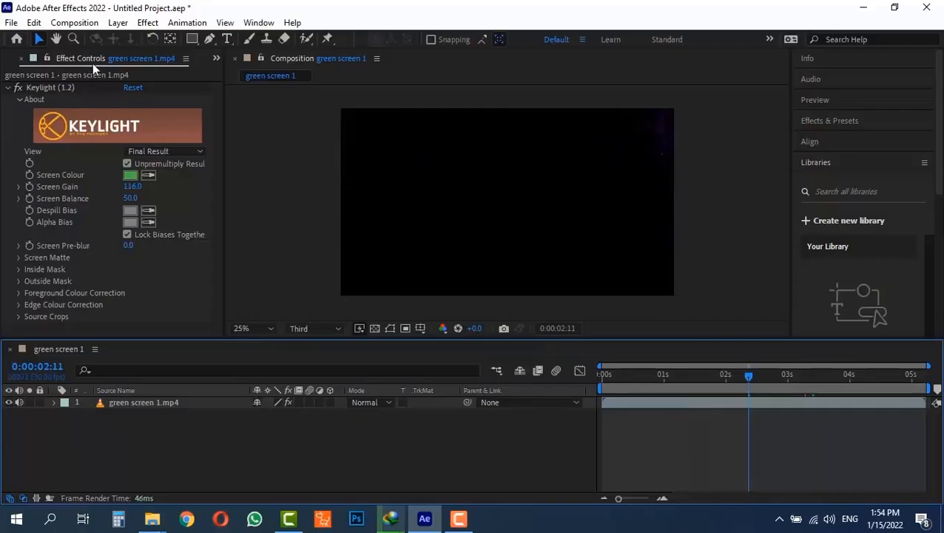
{"action": "left_click", "coordinate": [216, 59]}
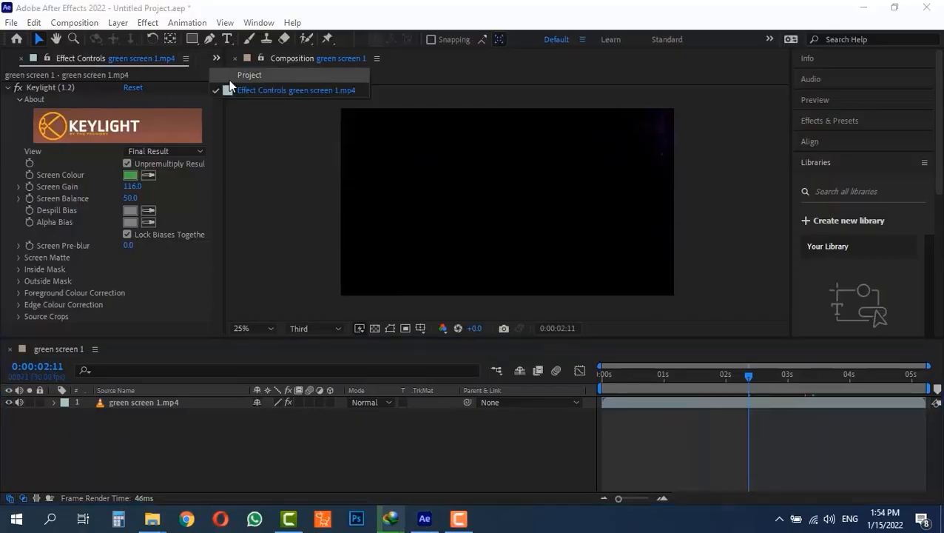
{"action": "left_click", "coordinate": [230, 76]}
{"action": "left_click_drag", "start_coordinate": [47, 183], "coordinate": [87, 421]}
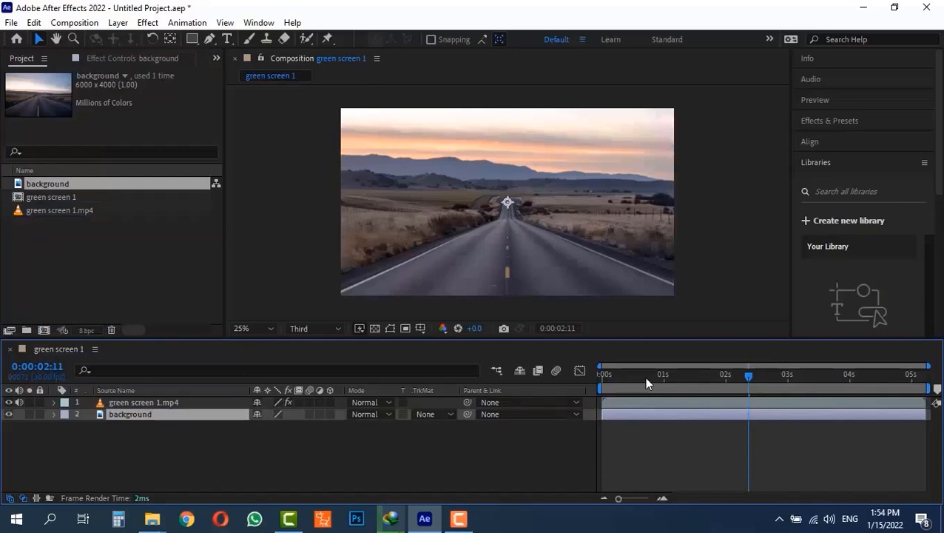
{"action": "left_click_drag", "start_coordinate": [644, 376], "coordinate": [619, 378]}
{"action": "left_click_drag", "start_coordinate": [650, 379], "coordinate": [800, 376]}
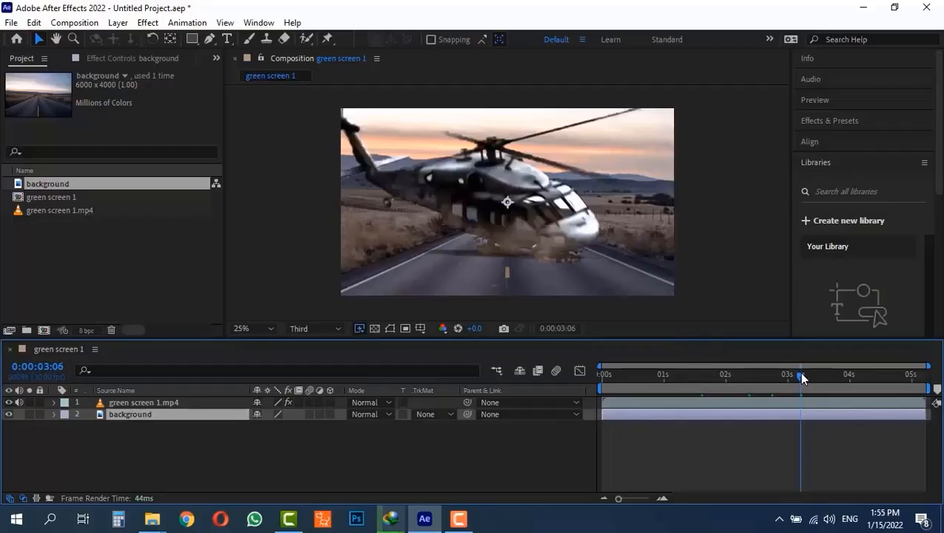
{"action": "left_click_drag", "start_coordinate": [801, 377], "coordinate": [895, 377]}
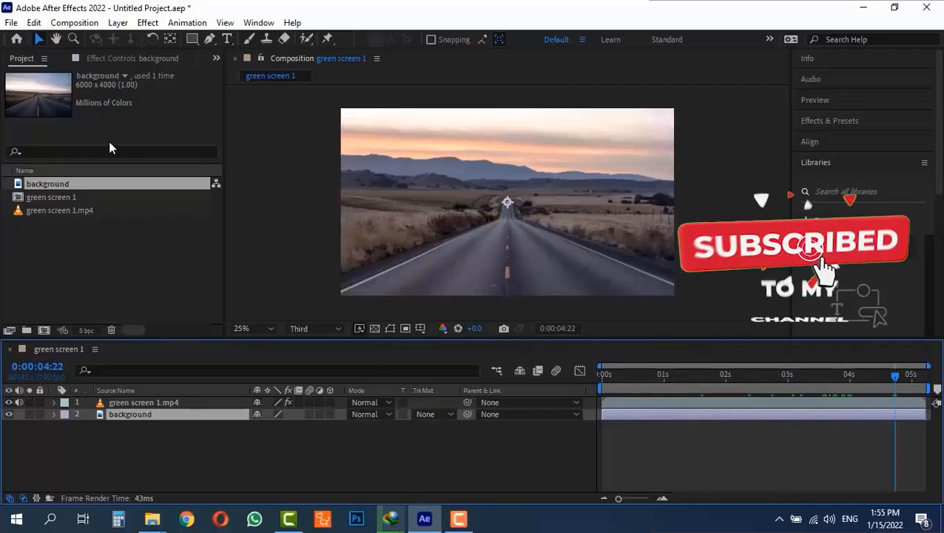
- Show the Keylight settings of the green screen layer and scrub back to the early part of the composition
{"action": "left_click", "coordinate": [144, 58]}
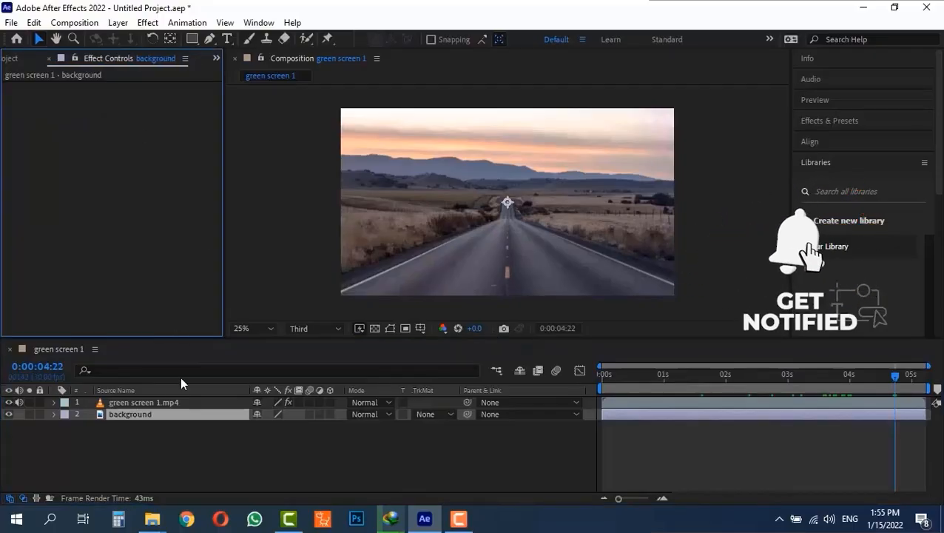
{"action": "left_click", "coordinate": [144, 400]}
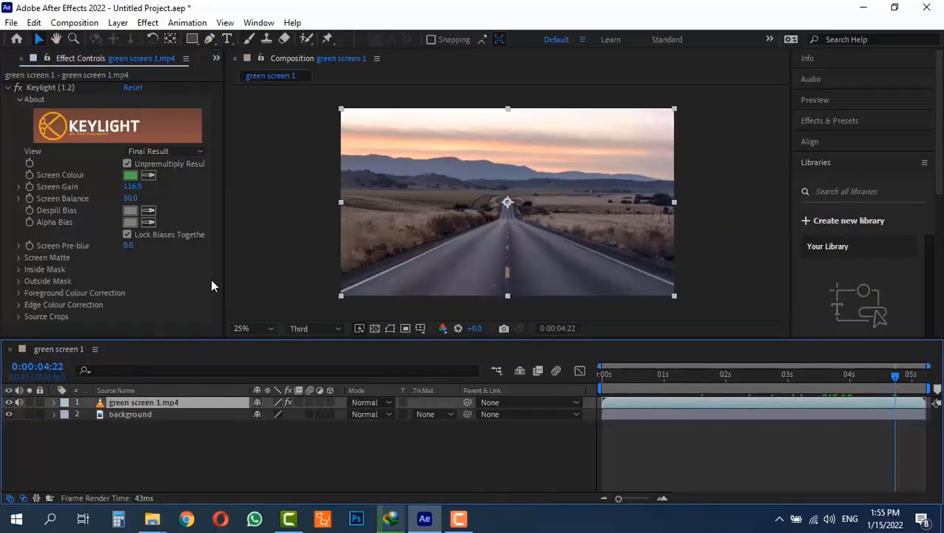
{"action": "left_click_drag", "start_coordinate": [715, 379], "coordinate": [706, 381]}
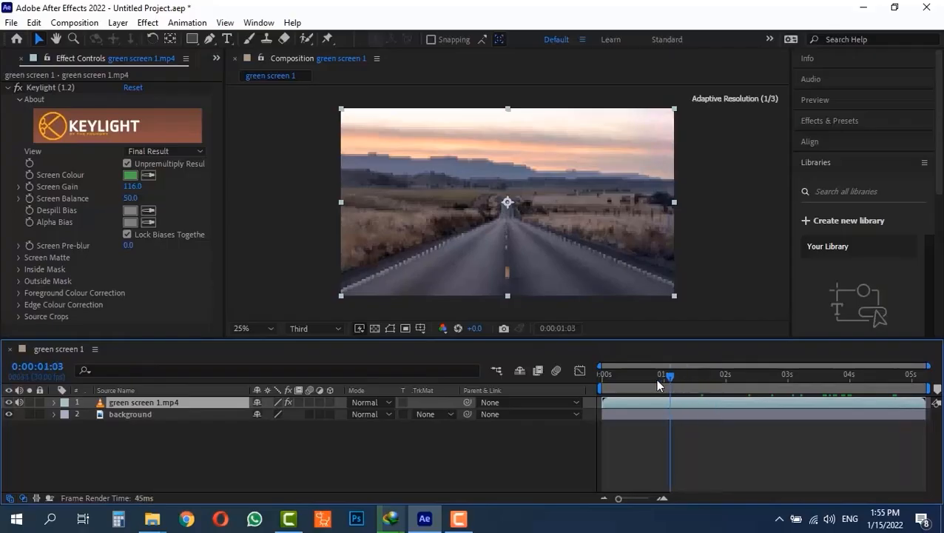